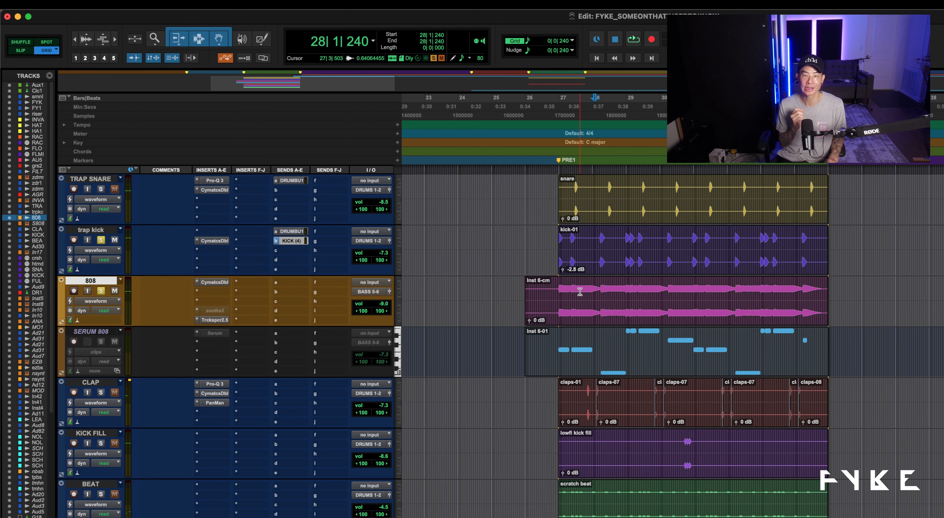
# Select the main clip on the 808 track from bar 27 to 35 and play that section in the full mix.
pyautogui.doubleClick(579, 292)
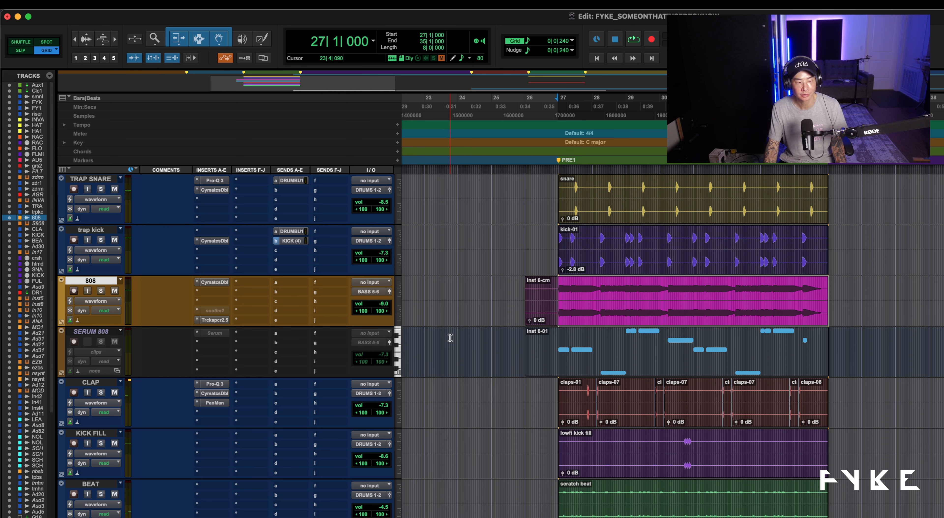
pyautogui.press('space')
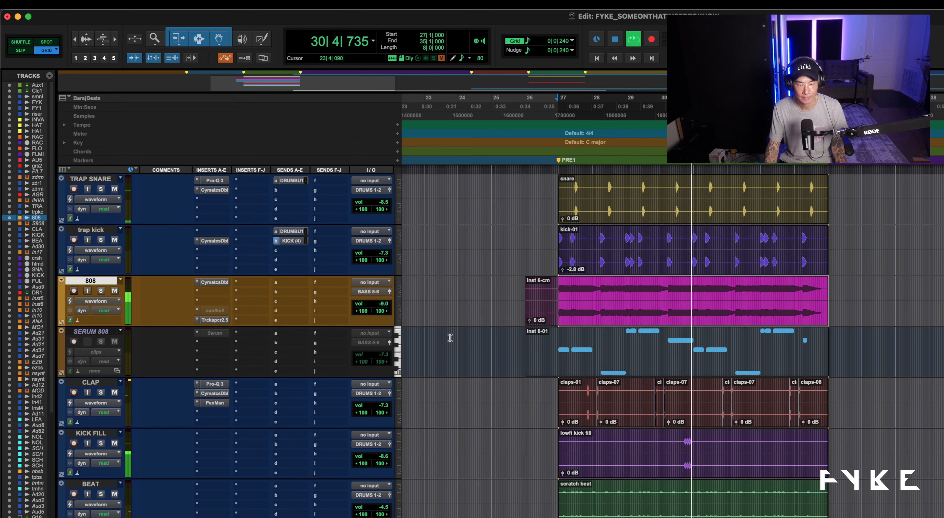
pyautogui.press('space')
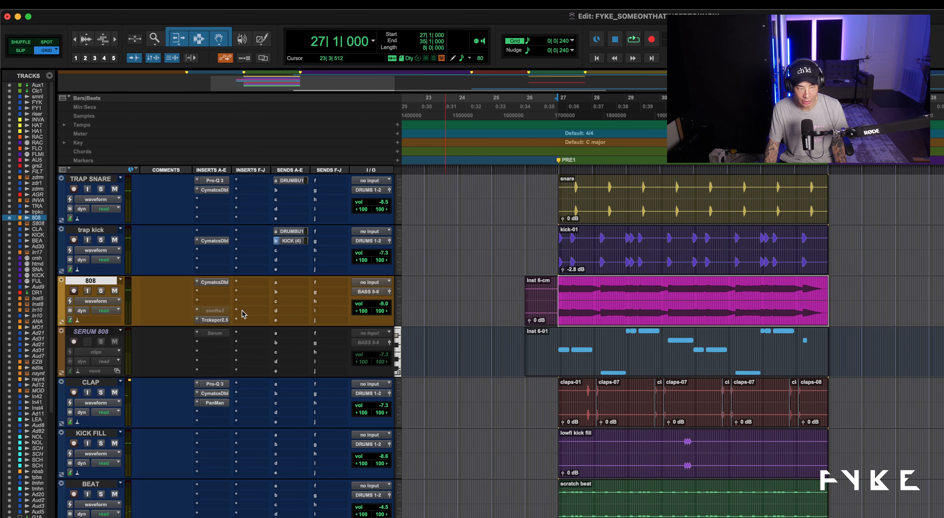
# Open Trackspacer on the 808 track, review its attack, release, amount and high-cut settings, and close the advanced panel.
pyautogui.click(217, 320)
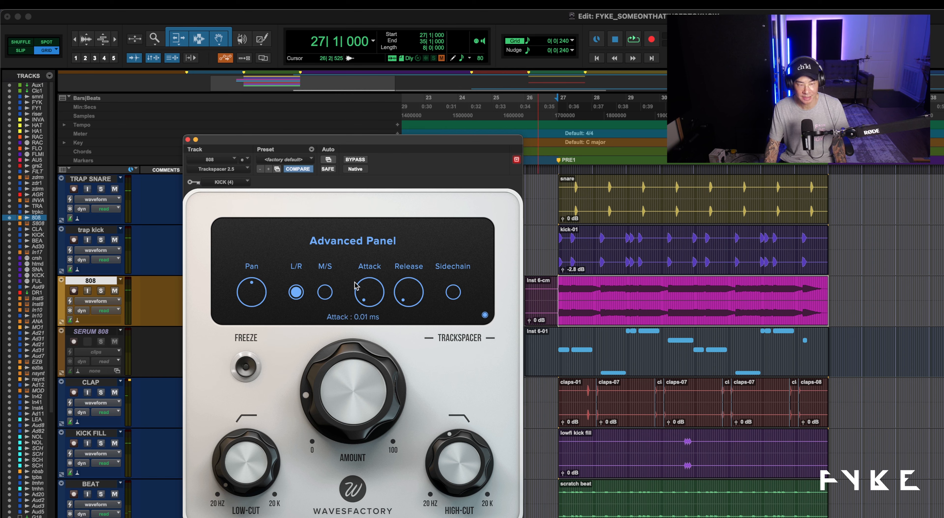
pyautogui.moveTo(413, 295)
pyautogui.moveTo(351, 393)
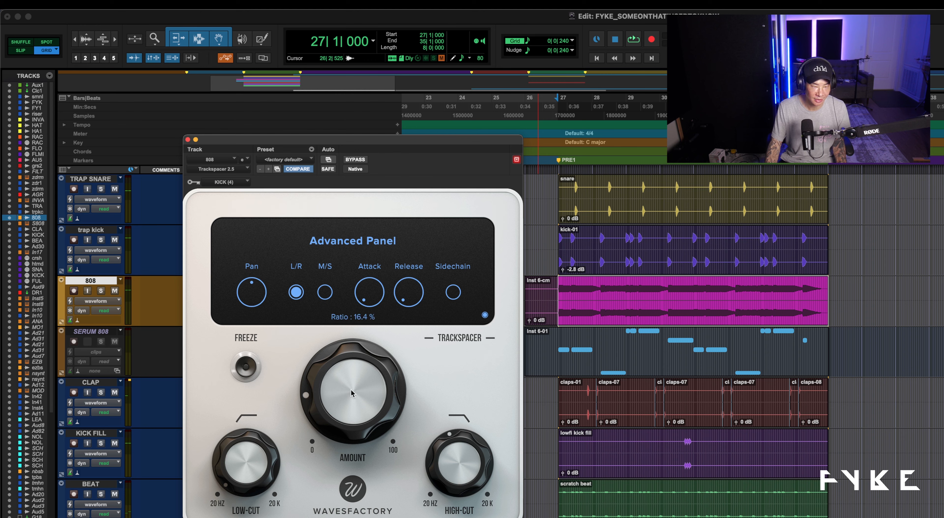
pyautogui.moveTo(452, 462)
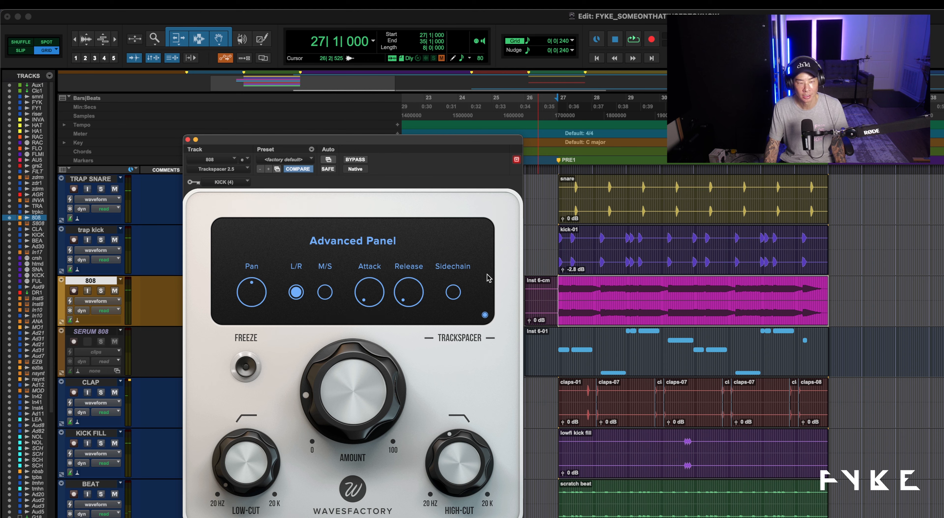
pyautogui.click(484, 314)
# Solo the 808 and trap kick tracks, audition them together through Trackspacer, and close the plugin window.
pyautogui.click(101, 291)
pyautogui.click(102, 240)
pyautogui.press('space')
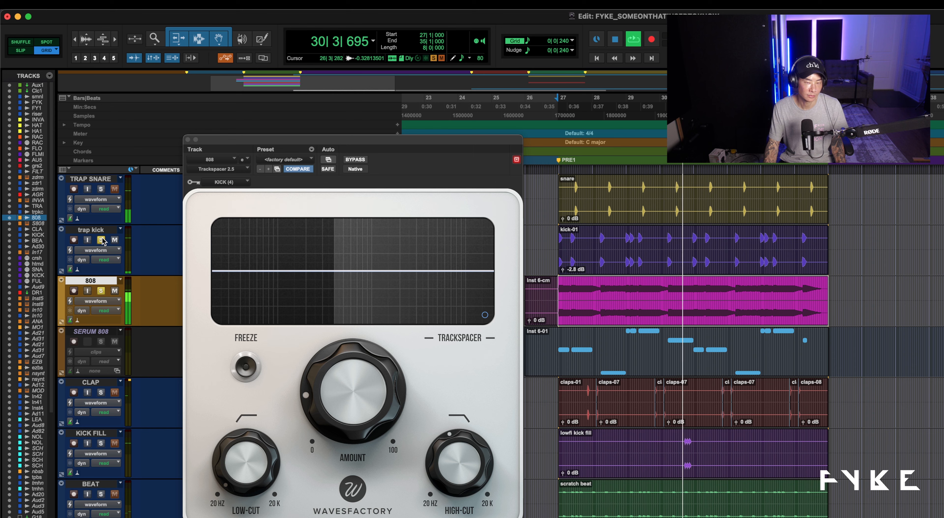
pyautogui.press('space')
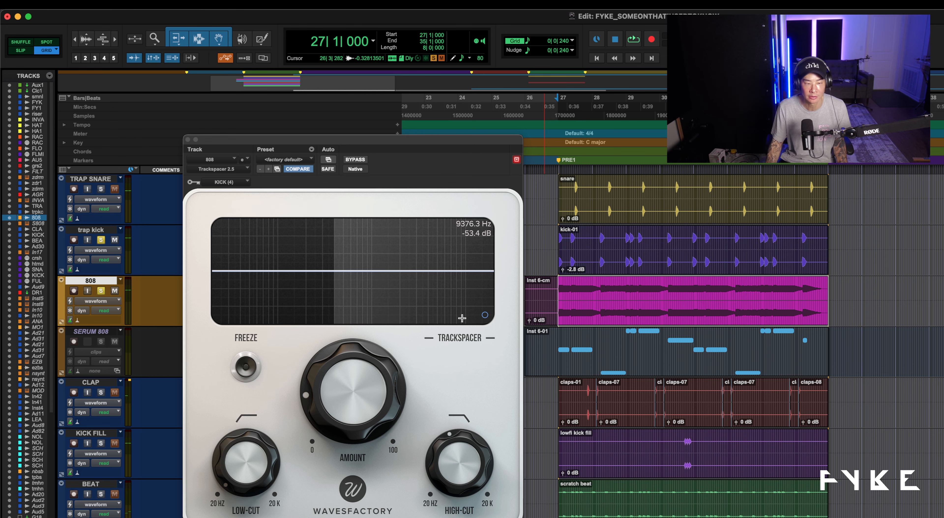
pyautogui.click(188, 140)
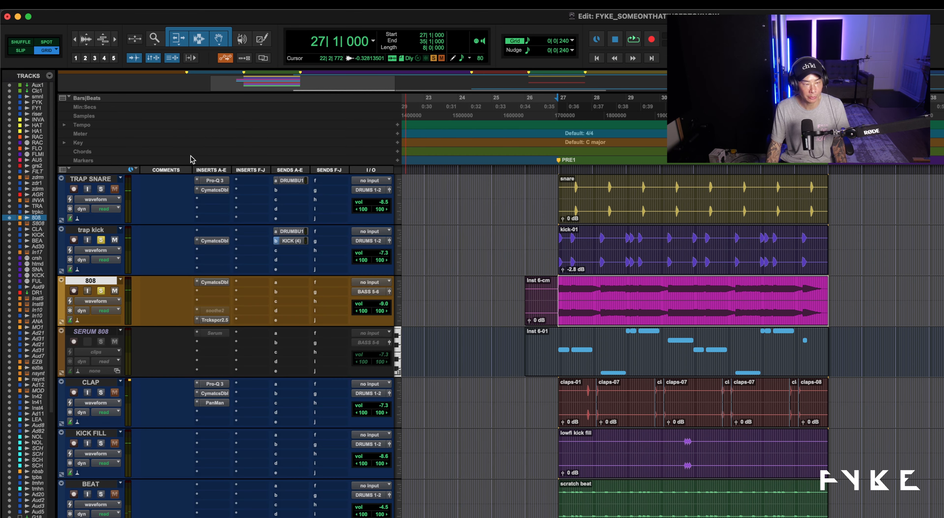
# Bypass Trackspacer on the 808 track and insert smart:comp 2 in insert slot b.
pyautogui.keyDown('super'); pyautogui.click(214, 320); pyautogui.keyUp('super')
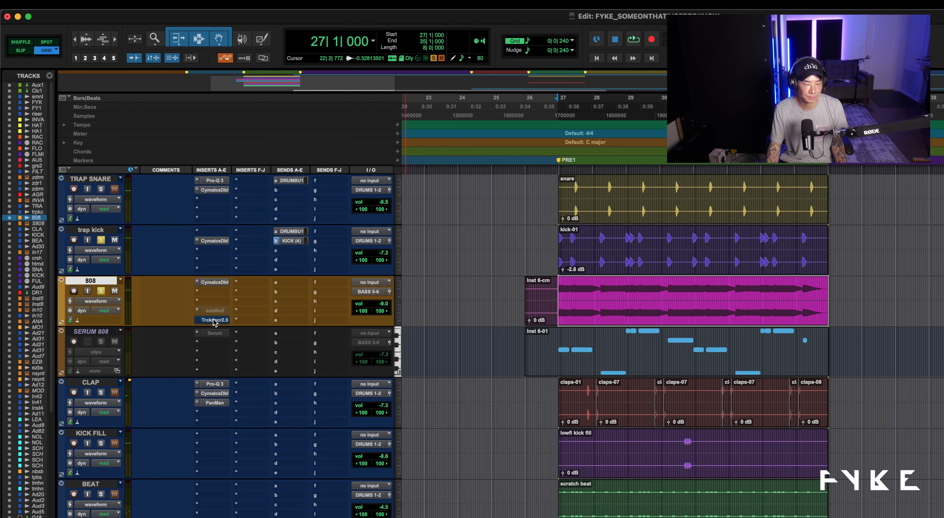
pyautogui.click(216, 293)
pyautogui.moveTo(217, 292)
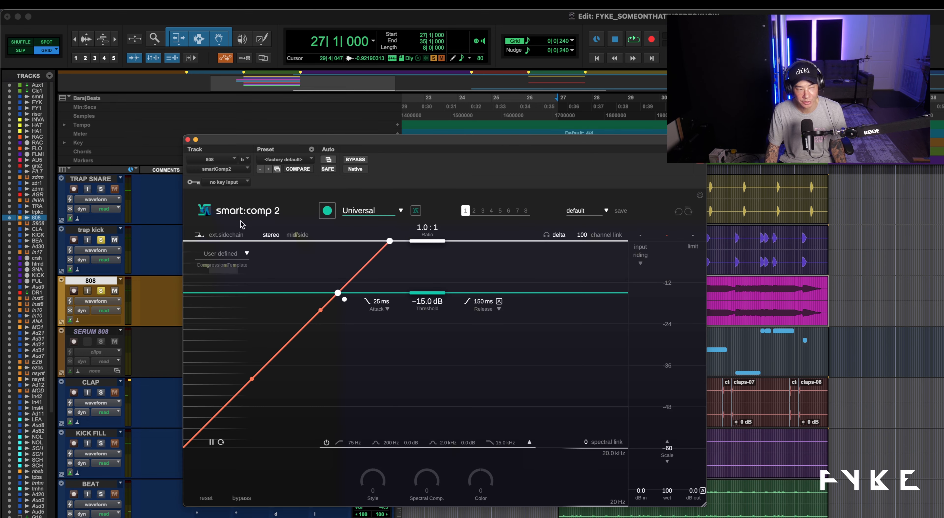
# Enable external sidechain ducking in smart:comp 2 and set its key input to the KICK (4) bus.
pyautogui.click(235, 235)
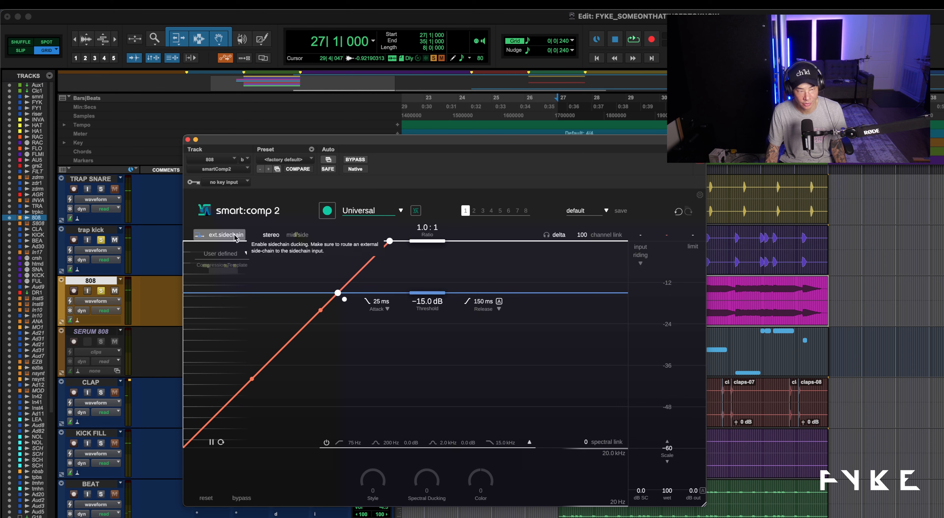
pyautogui.click(235, 183)
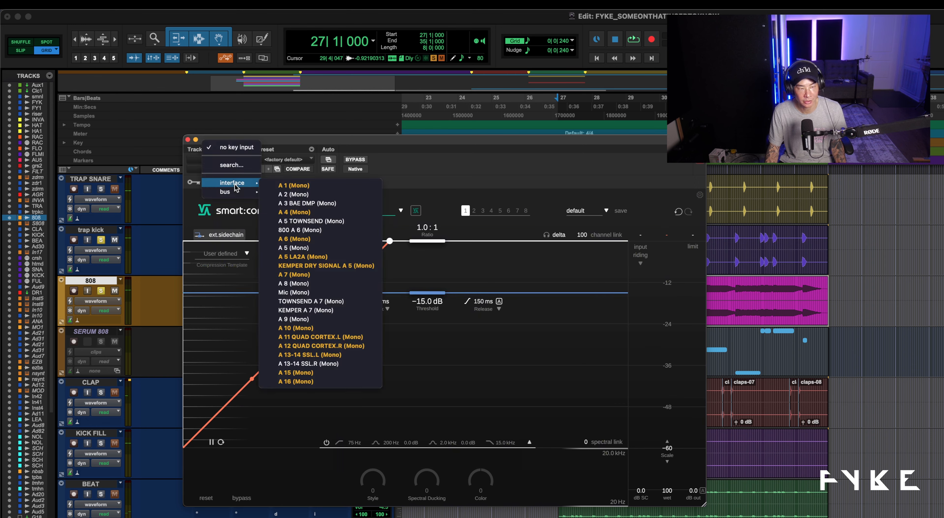
pyautogui.moveTo(236, 194)
pyautogui.moveTo(315, 195)
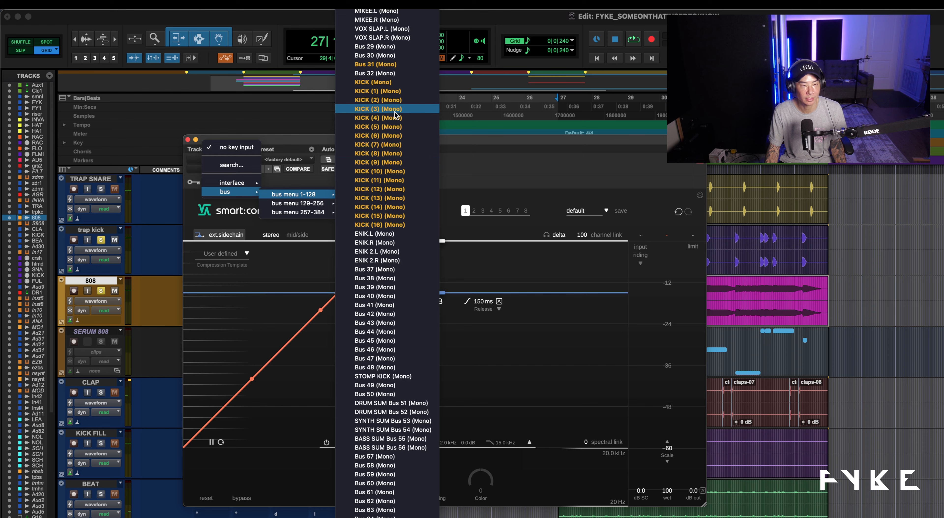
pyautogui.click(397, 118)
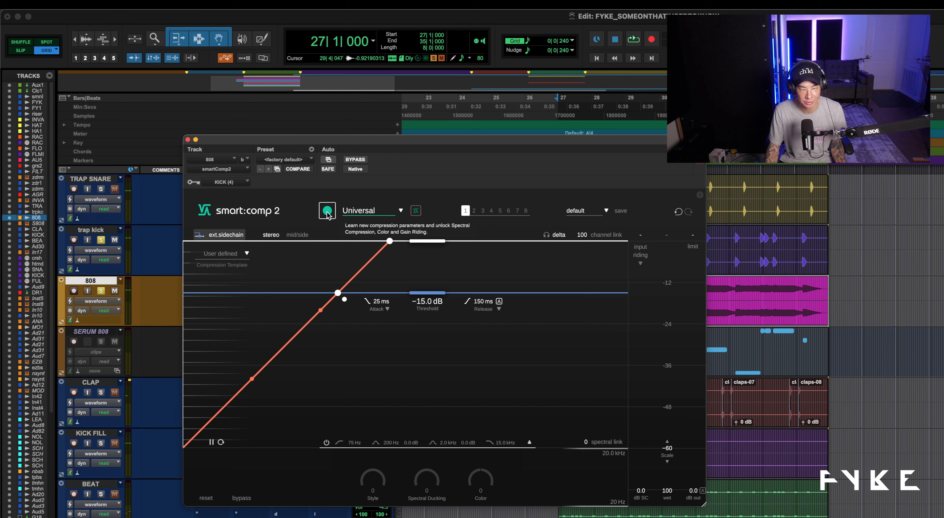
# Have smart:comp 2 learn compression parameters with the Universal profile while the selection plays.
pyautogui.click(327, 211)
pyautogui.press('space')
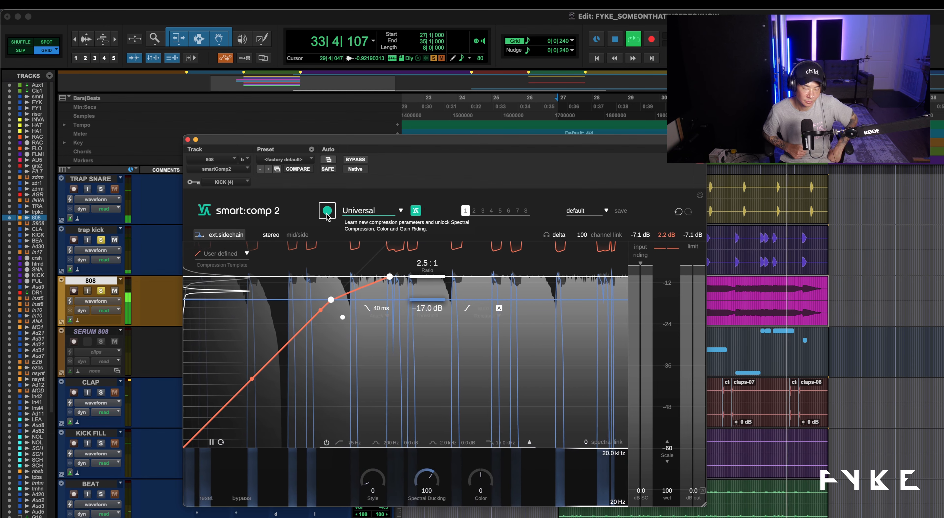
pyautogui.press('space')
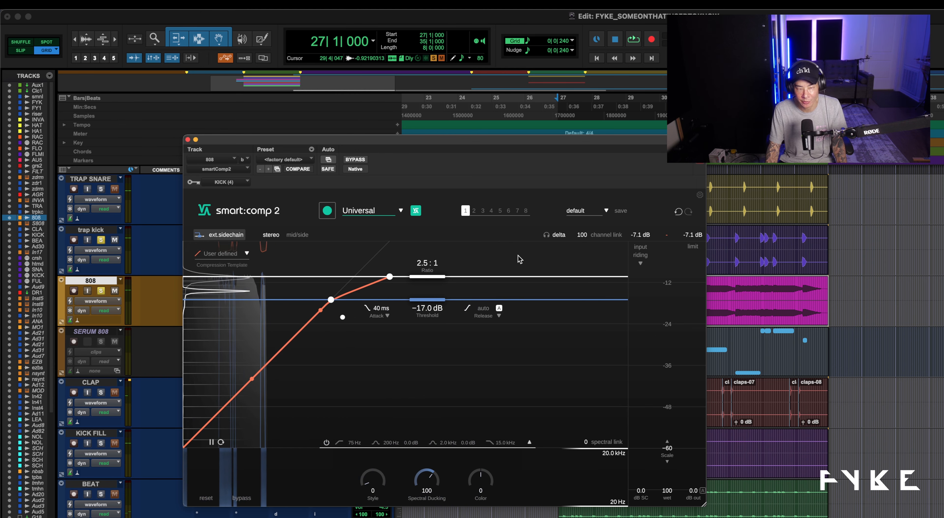
# Turn off automatic release, set the compressor's attack and release to 0 ms, and audition the ducking.
pyautogui.click(499, 309)
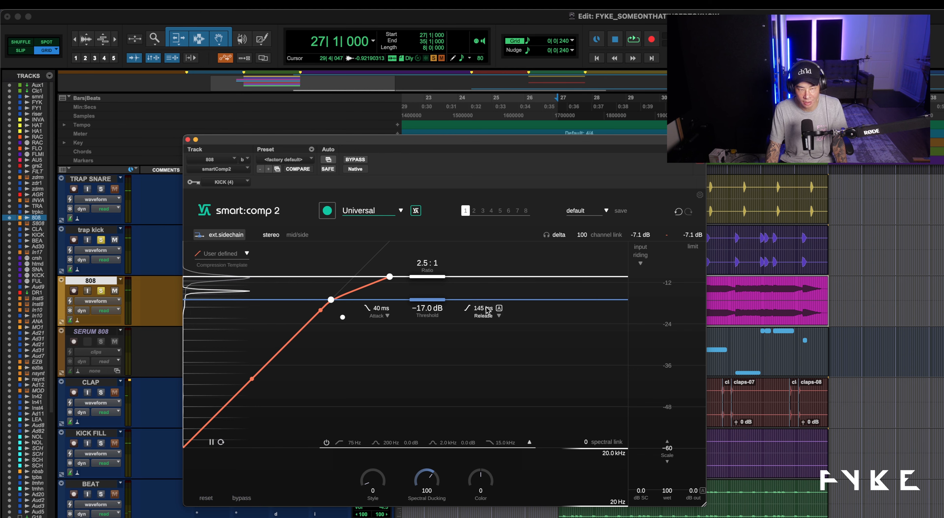
pyautogui.moveTo(488, 310); pyautogui.dragTo(481, 407)
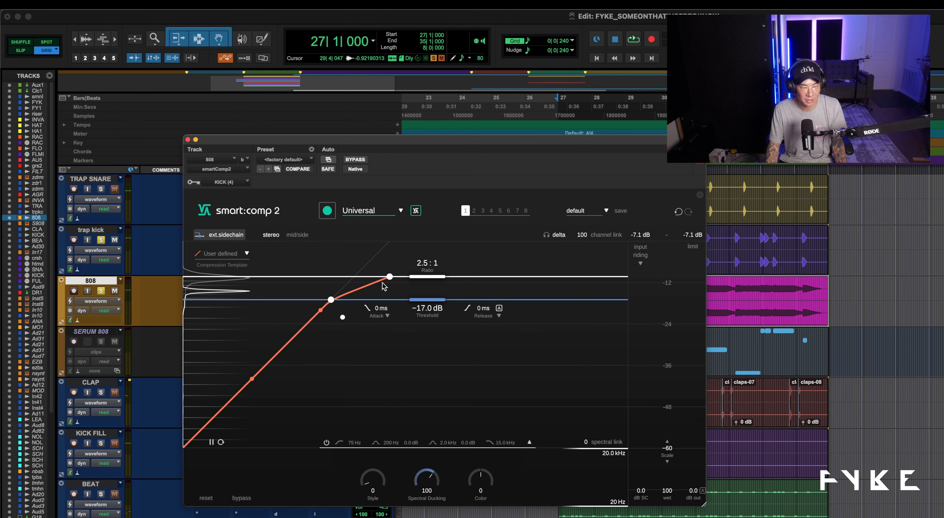
pyautogui.press('space')
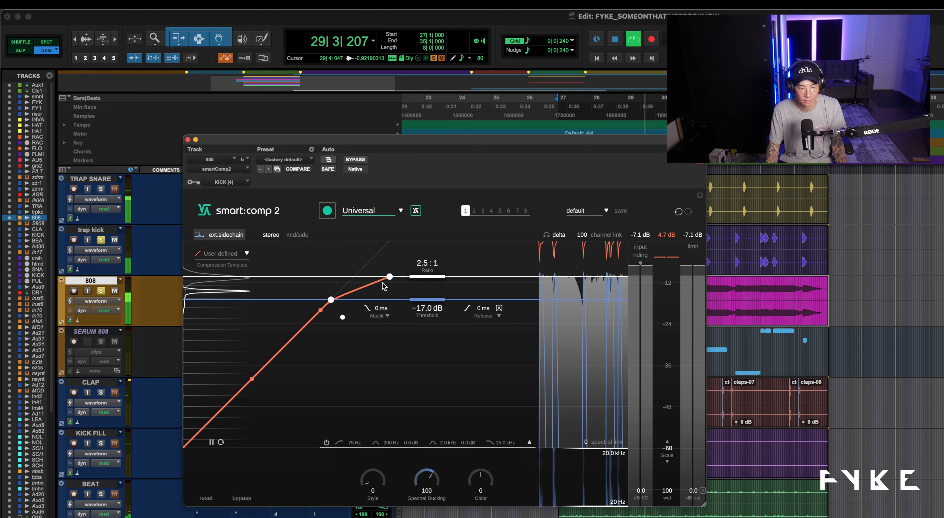
pyautogui.press('space')
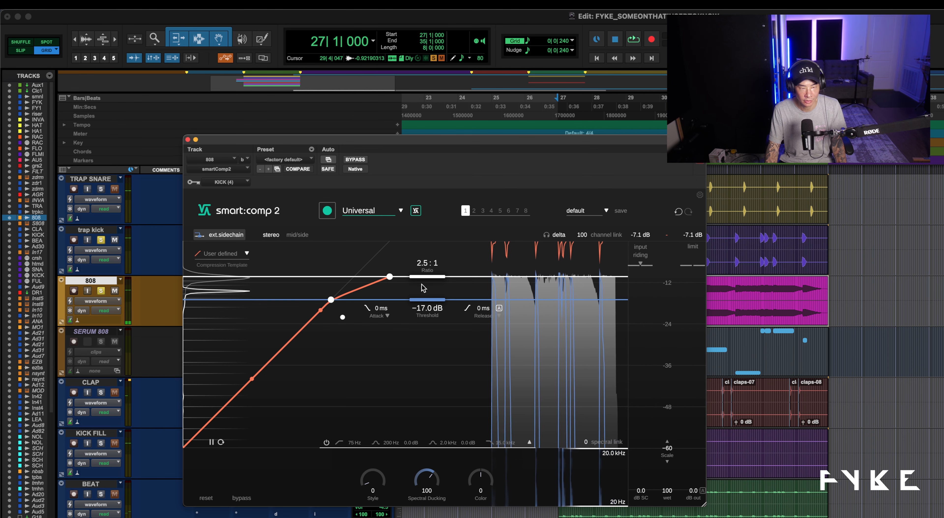
# Set the compressor's ratio to 4.0:1 and threshold to −17.2 dB, auditioning the kick and 808 after the adjustments.
pyautogui.moveTo(432, 280); pyautogui.dragTo(435, 287)
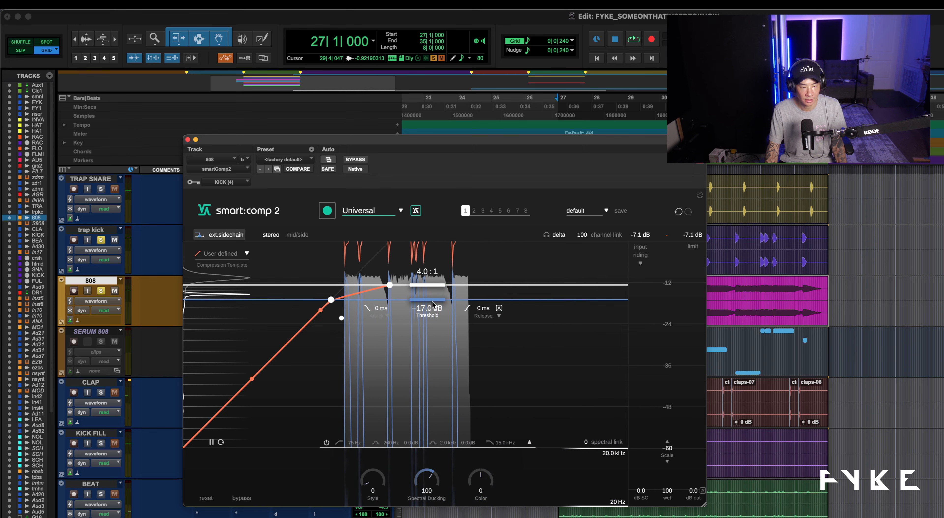
pyautogui.press('space')
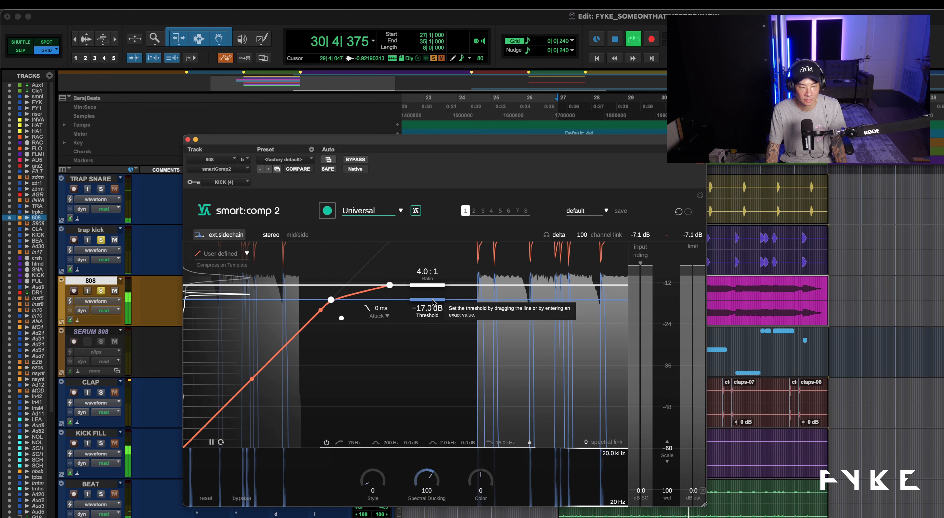
pyautogui.press('space')
pyautogui.moveTo(431, 299); pyautogui.dragTo(431, 300)
pyautogui.press('space')
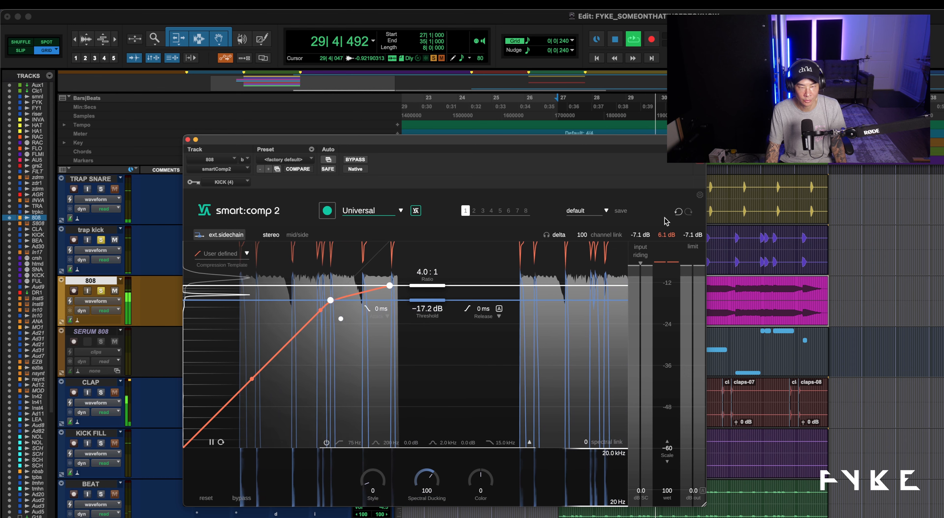
pyautogui.press('space')
pyautogui.click(670, 238)
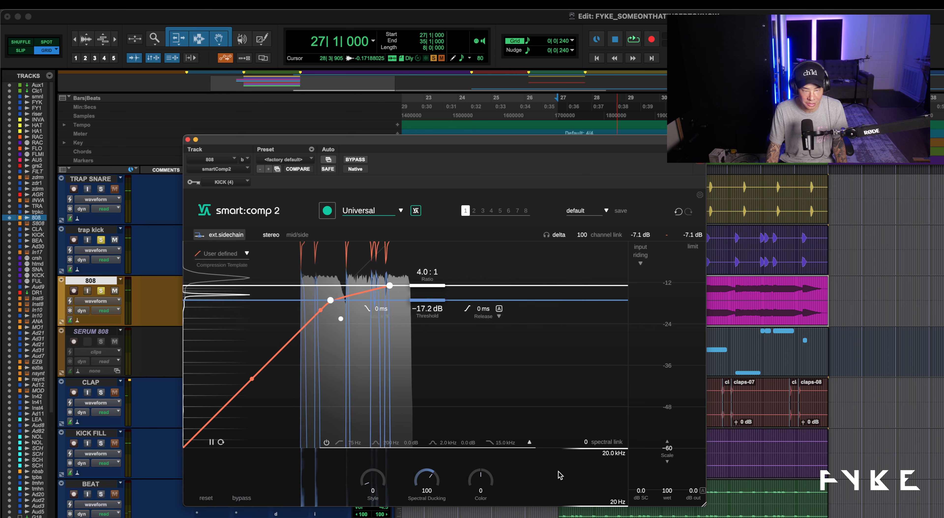
# Lower the upper frequency limit of the spectral ducking to 510 Hz, audition the result, and close the plugin window.
pyautogui.moveTo(611, 458); pyautogui.dragTo(624, 481)
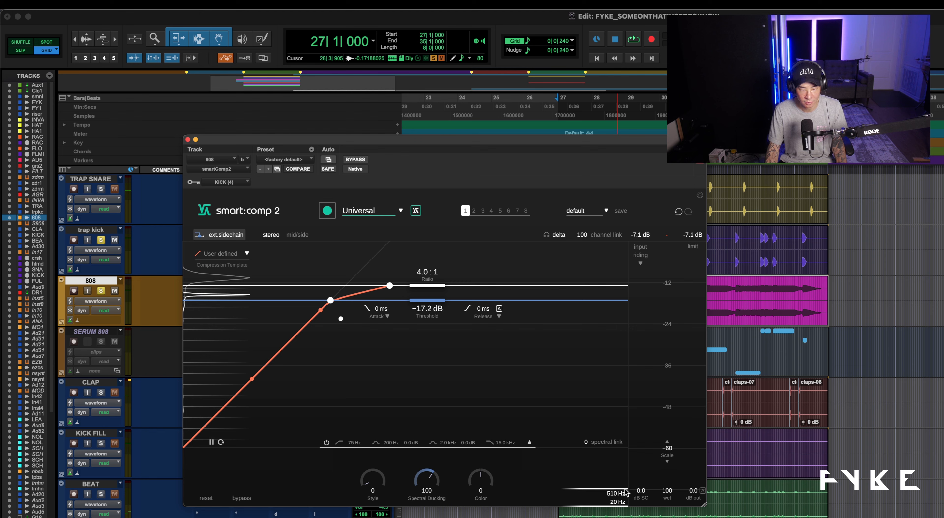
pyautogui.press('space')
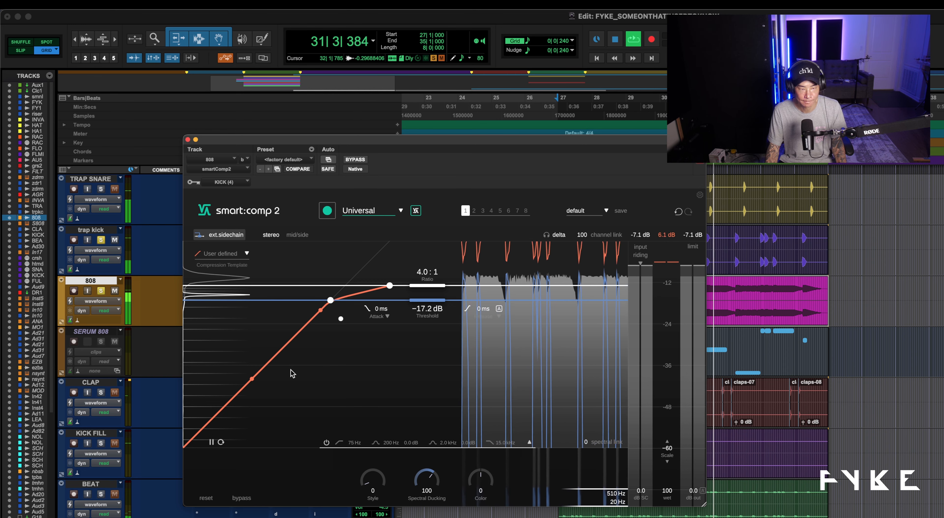
pyautogui.press('space')
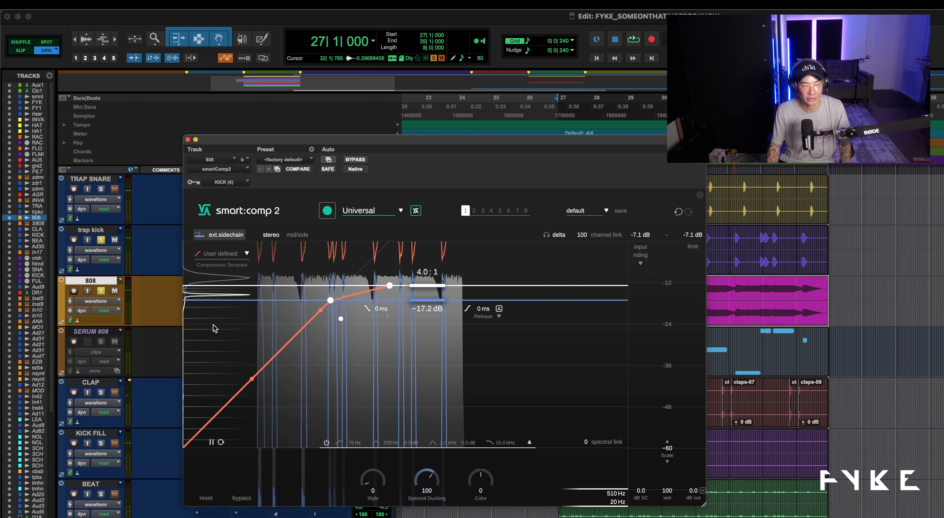
pyautogui.click(187, 139)
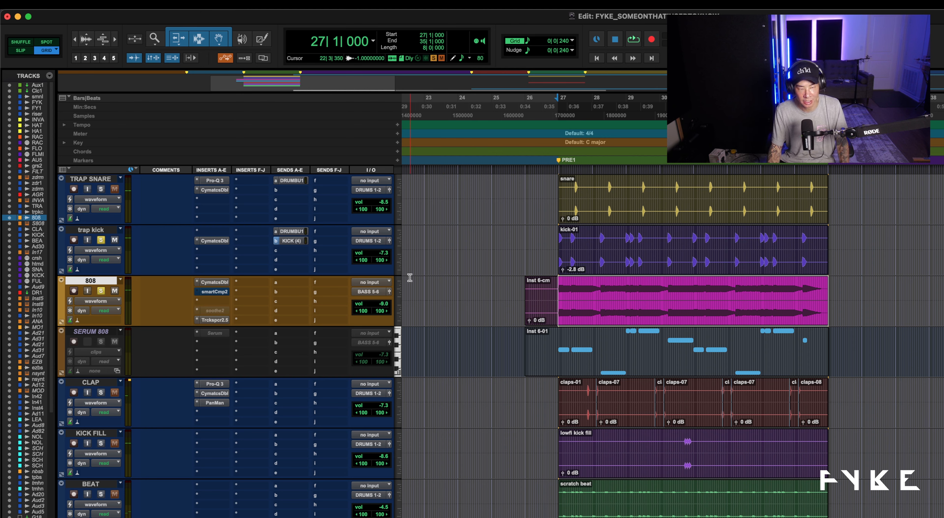
# Compare the soloed kick and 808 with smart:comp 2 bypassed and with it active, watching its ducking display.
pyautogui.press('space')
pyautogui.press('space')
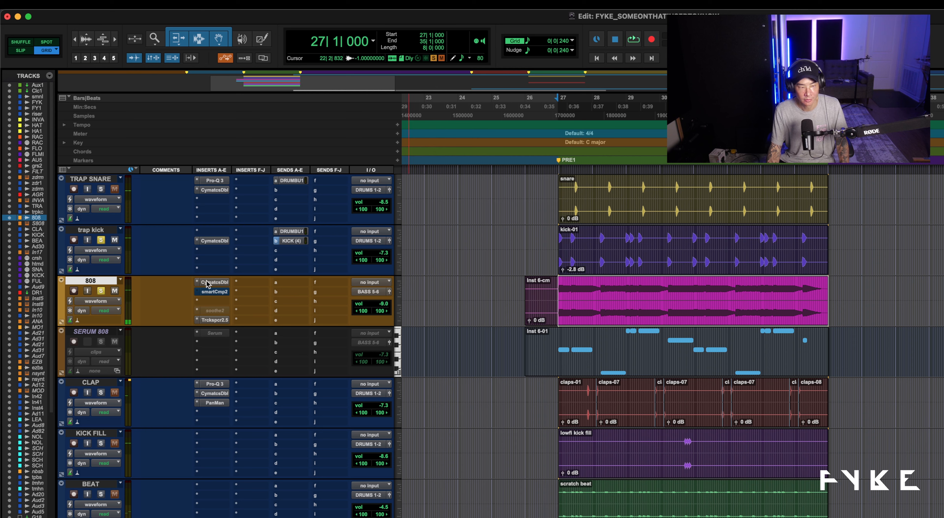
pyautogui.click(221, 293)
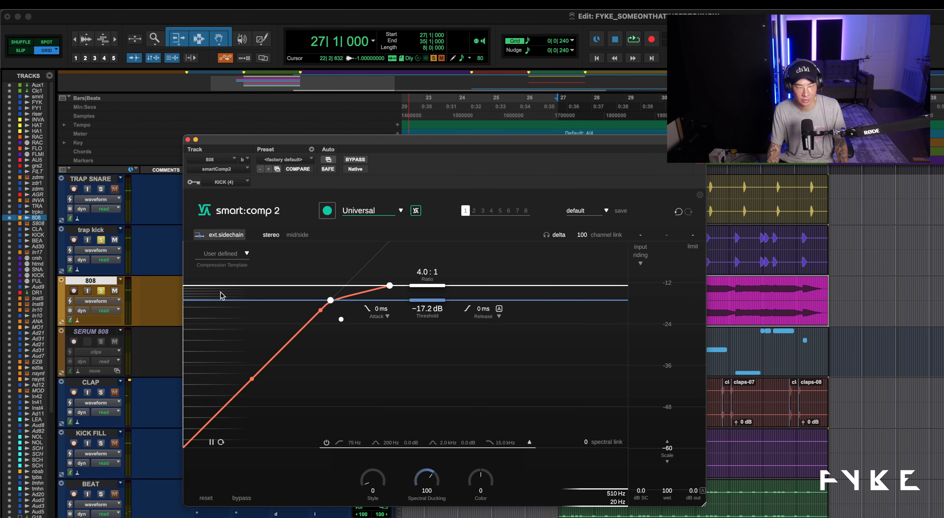
pyautogui.press('space')
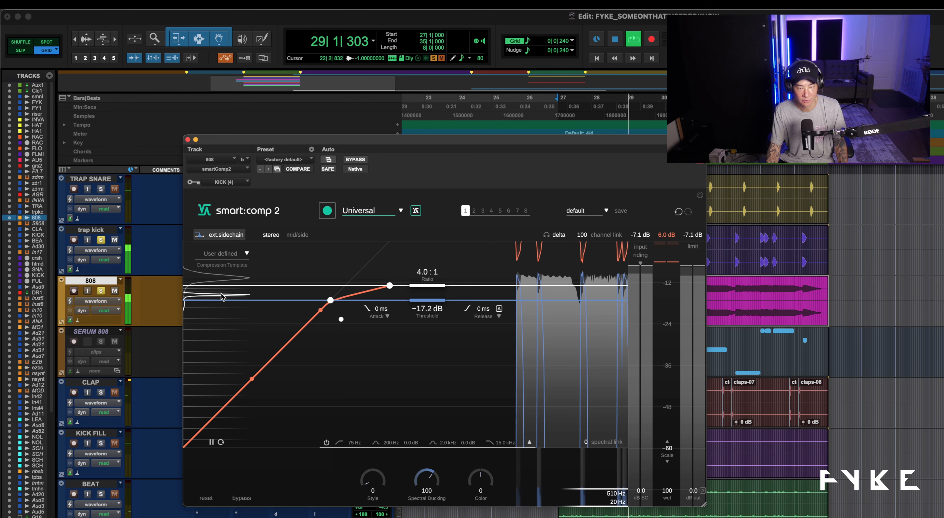
pyautogui.press('space')
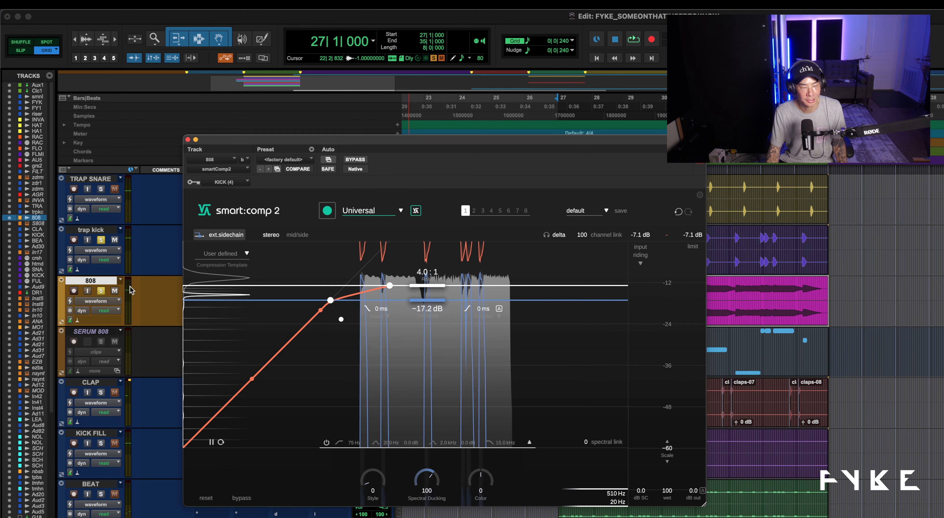
# Unsolo the 808 and trap kick tracks and play the selected section in the full mix.
pyautogui.click(101, 291)
pyautogui.click(101, 240)
pyautogui.press('space')
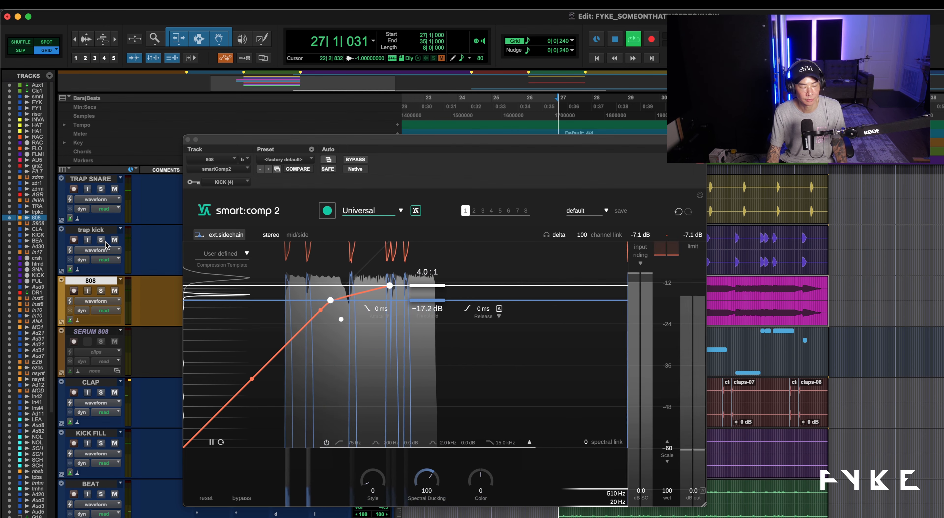